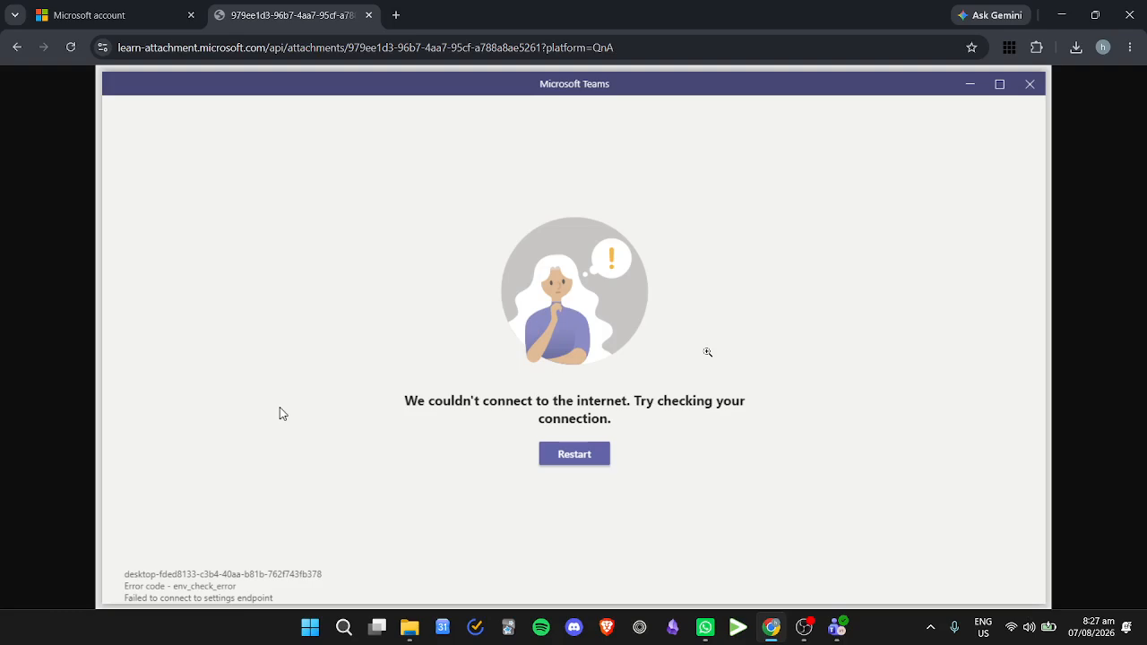
# Step: Check which Wi-Fi network the computer is connected to, then close the network list
pyautogui.click(1016, 629)
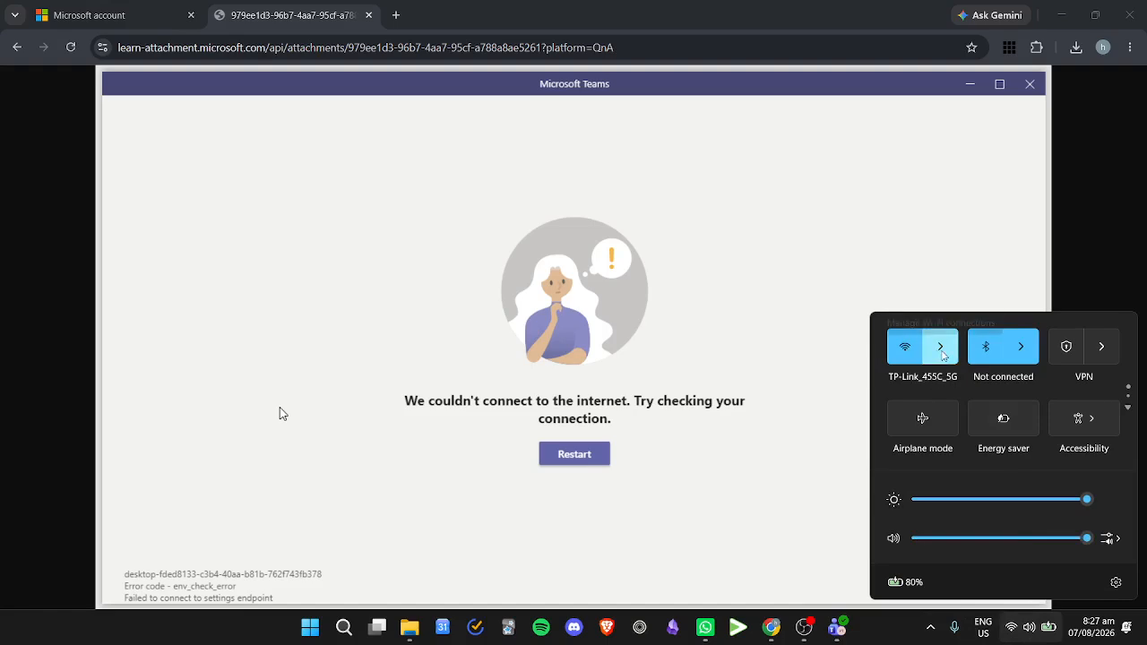
pyautogui.click(941, 350)
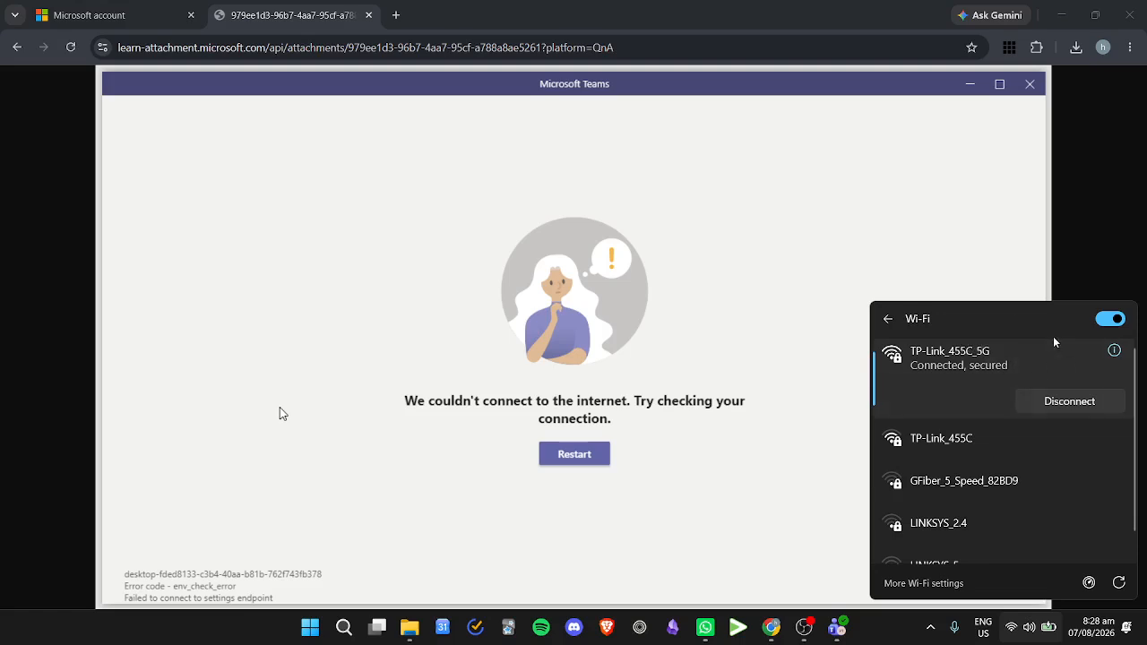
pyautogui.click(1094, 281)
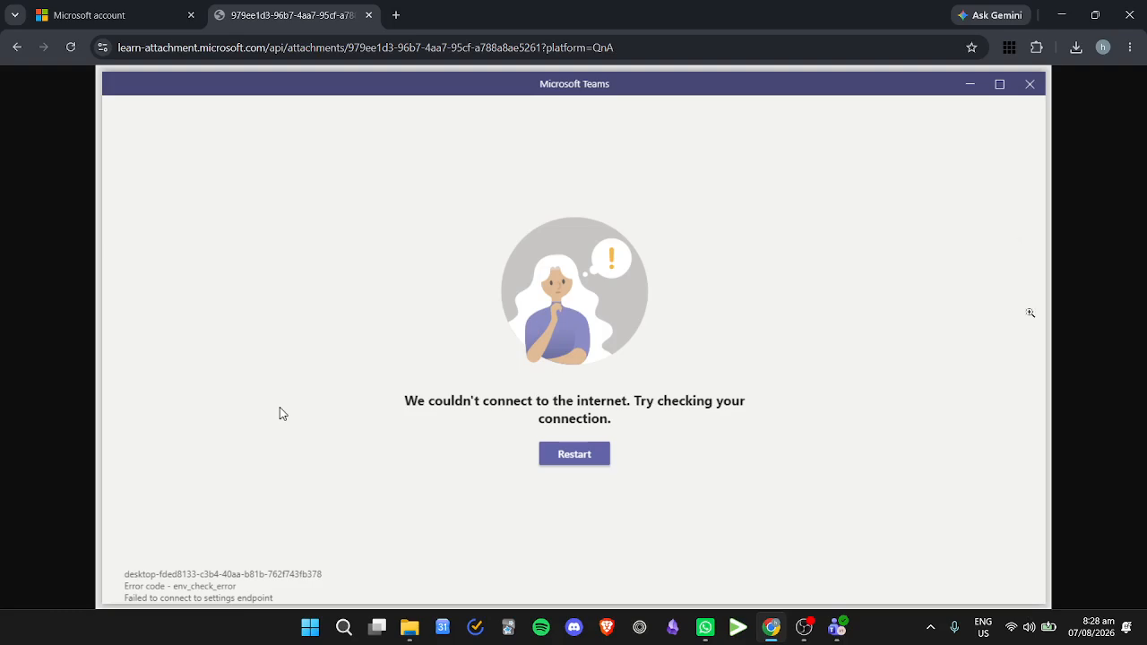
# Step: Switch to Microsoft Teams and quit it completely, including its background instance
pyautogui.click(838, 628)
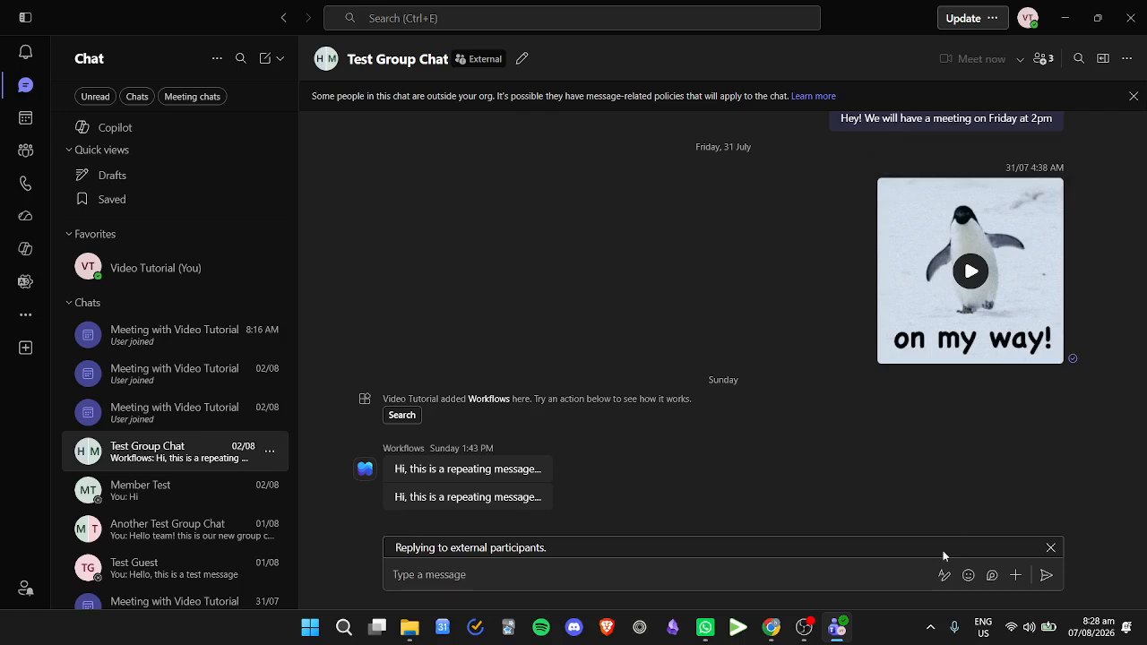
pyautogui.click(930, 628)
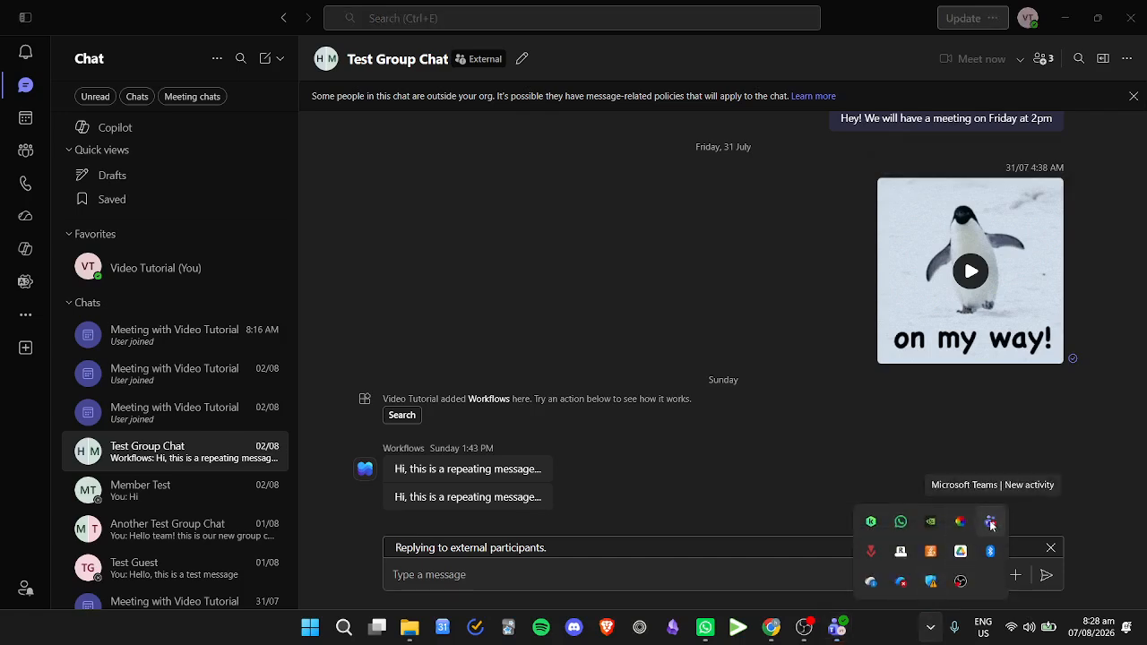
pyautogui.rightClick(990, 523)
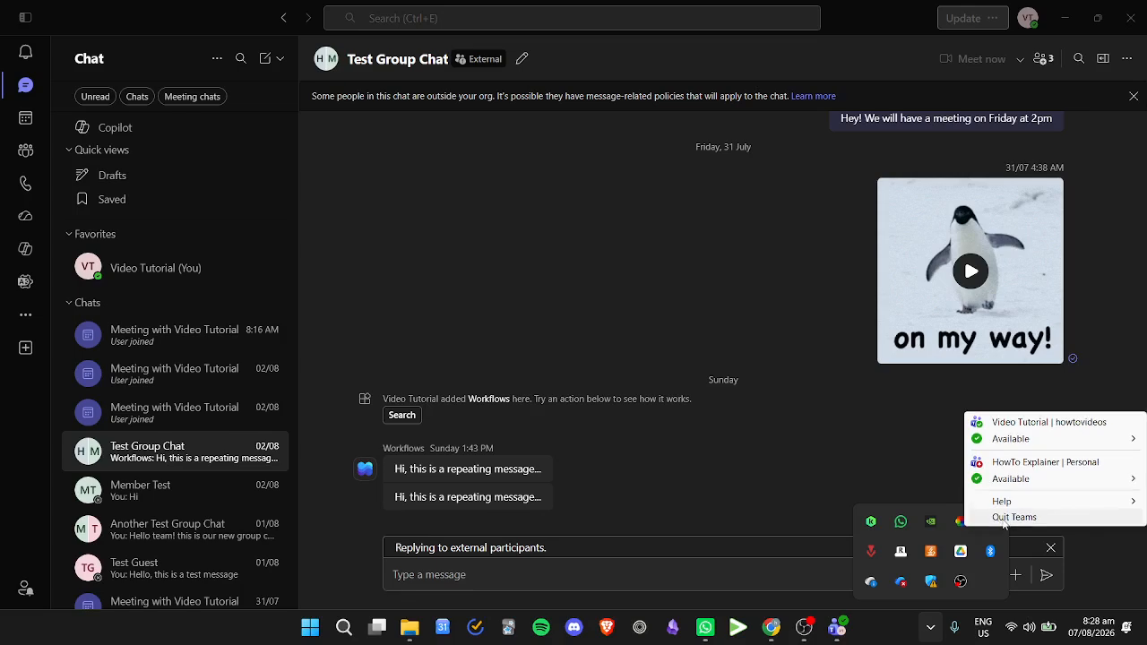
pyautogui.click(1011, 517)
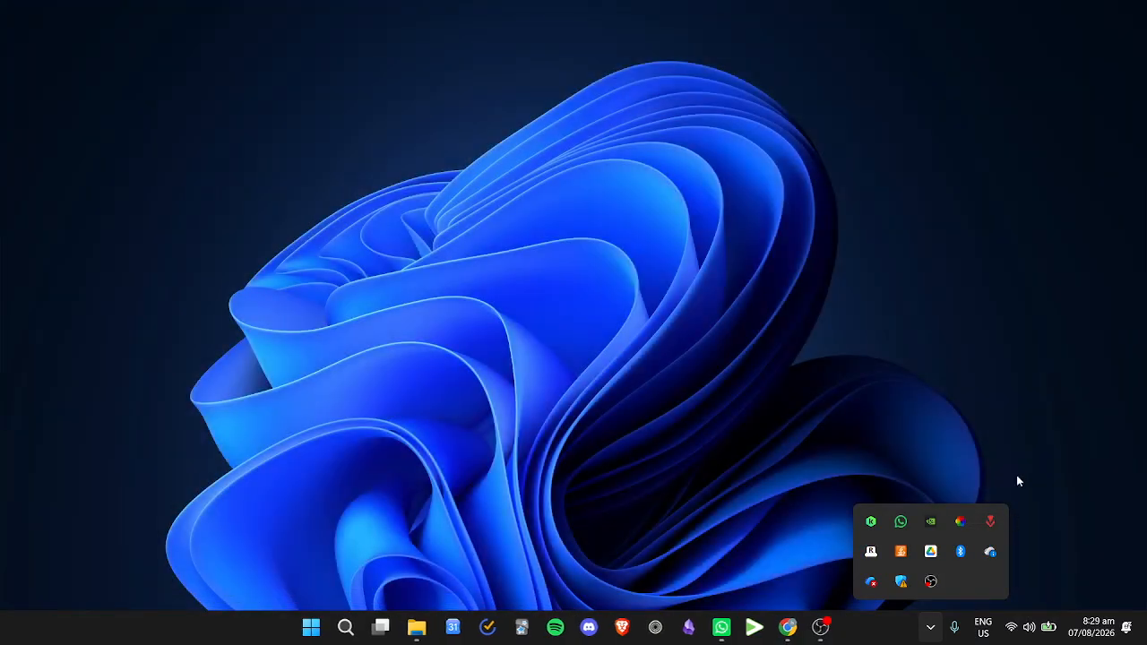
pyautogui.click(943, 365)
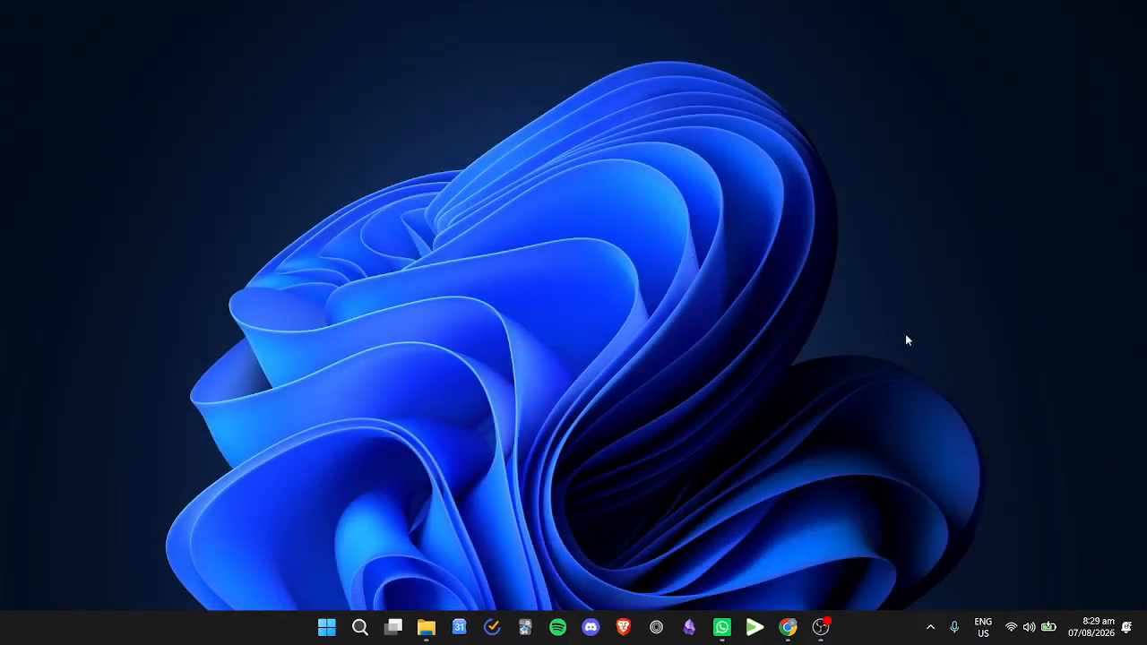
# Step: Search the running processes in Task Manager for "teams", then close Task Manager
pyautogui.rightClick(879, 636)
pyautogui.click(669, 368)
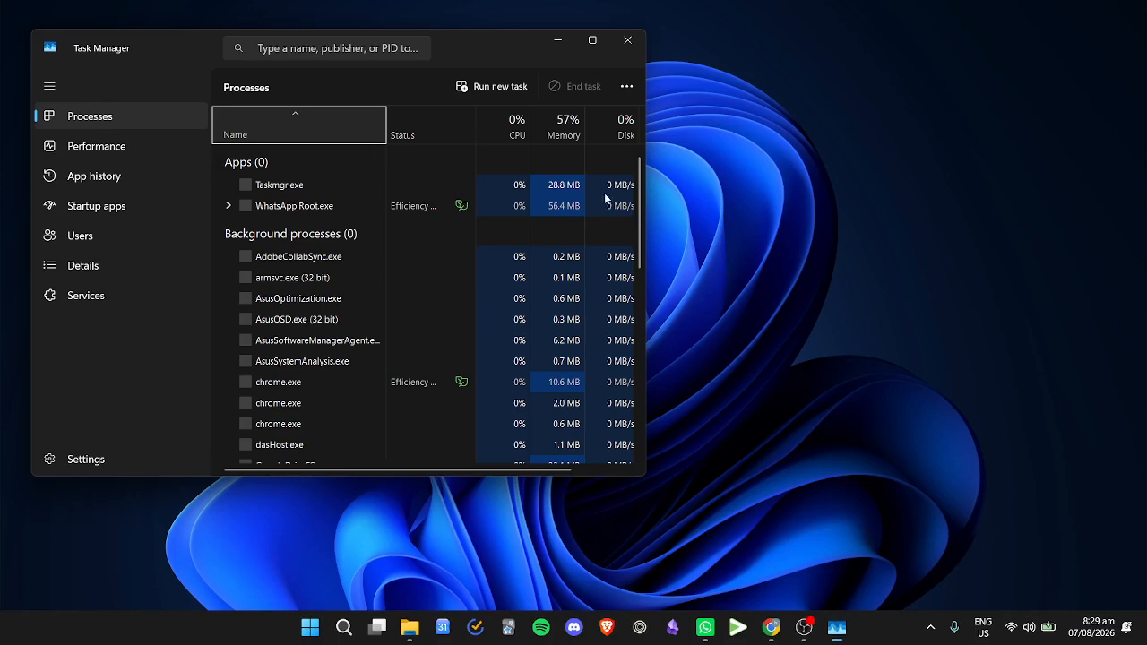
pyautogui.click(308, 50)
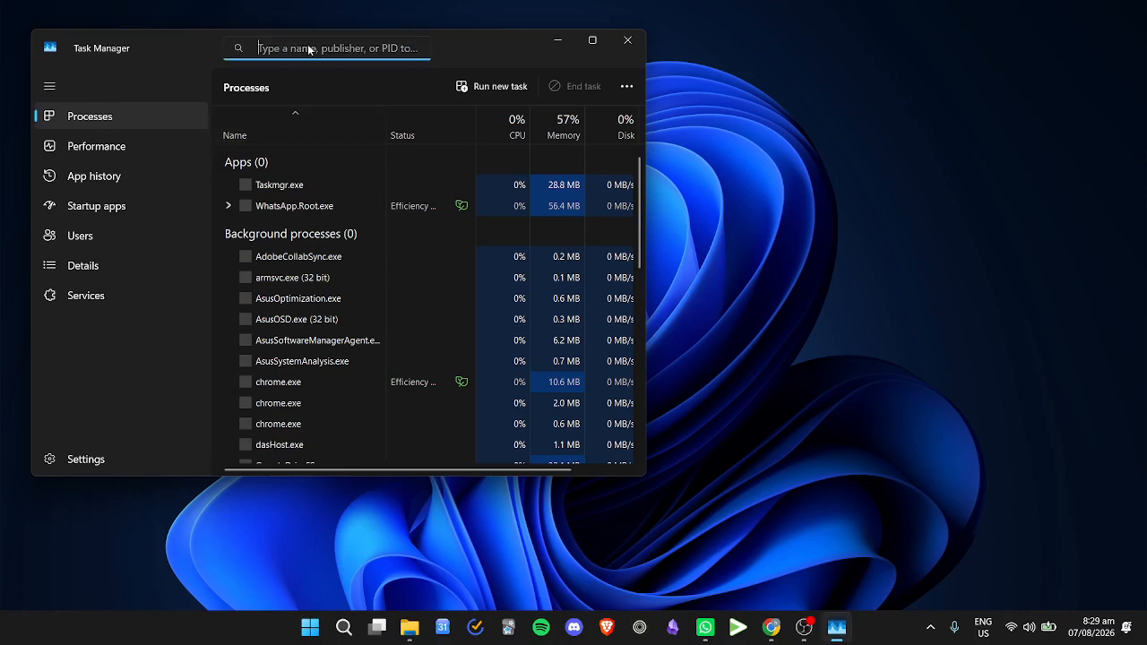
pyautogui.write('tea')
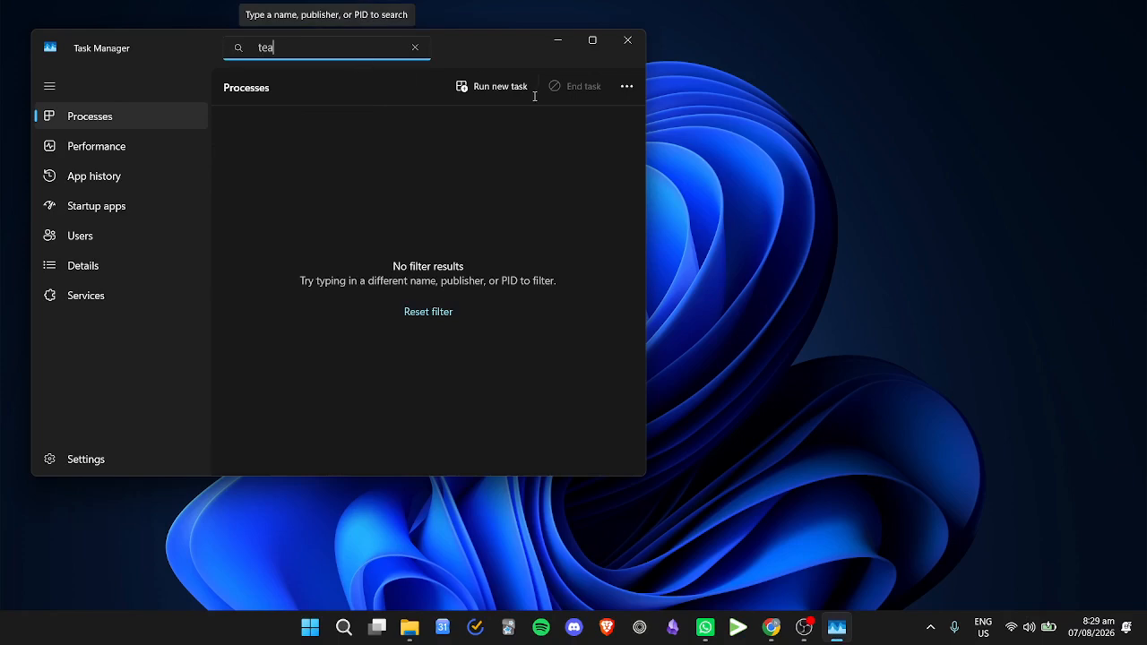
pyautogui.write('ms')
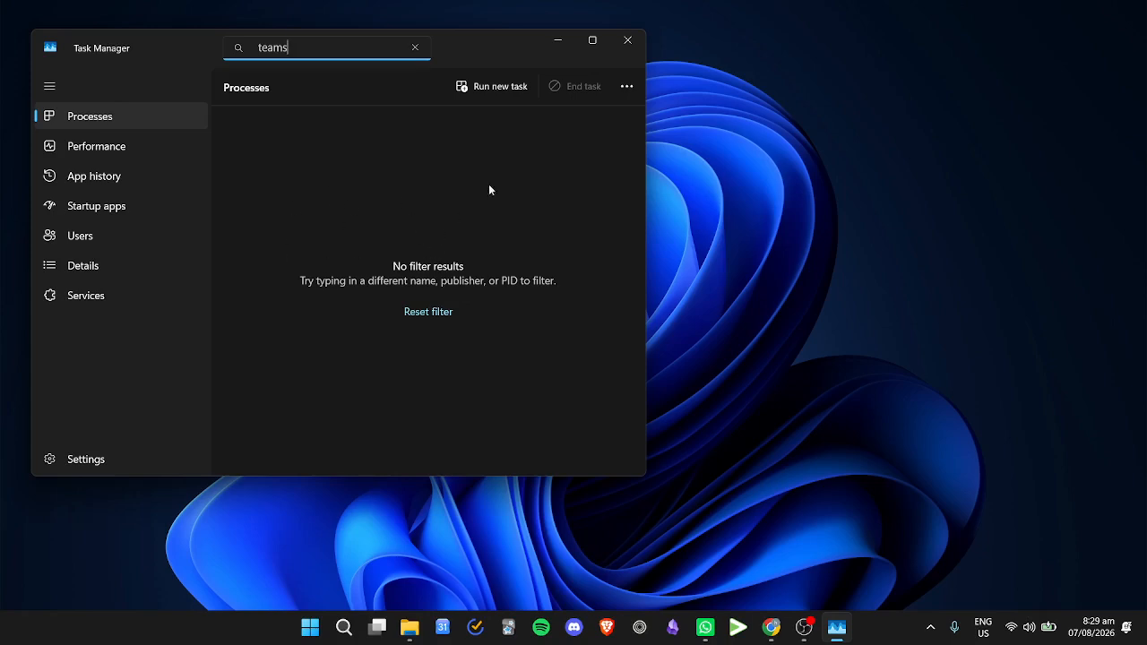
pyautogui.click(626, 39)
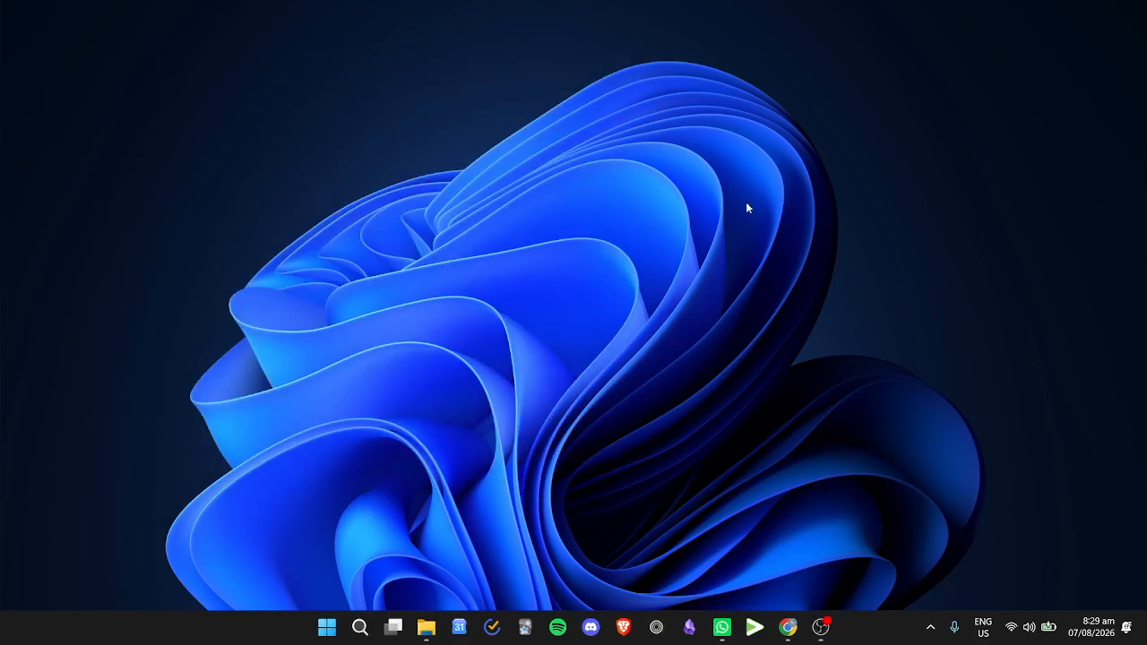
# Step: Relaunch Microsoft Teams through Windows search and minimize its window
pyautogui.click(359, 626)
pyautogui.write('te')
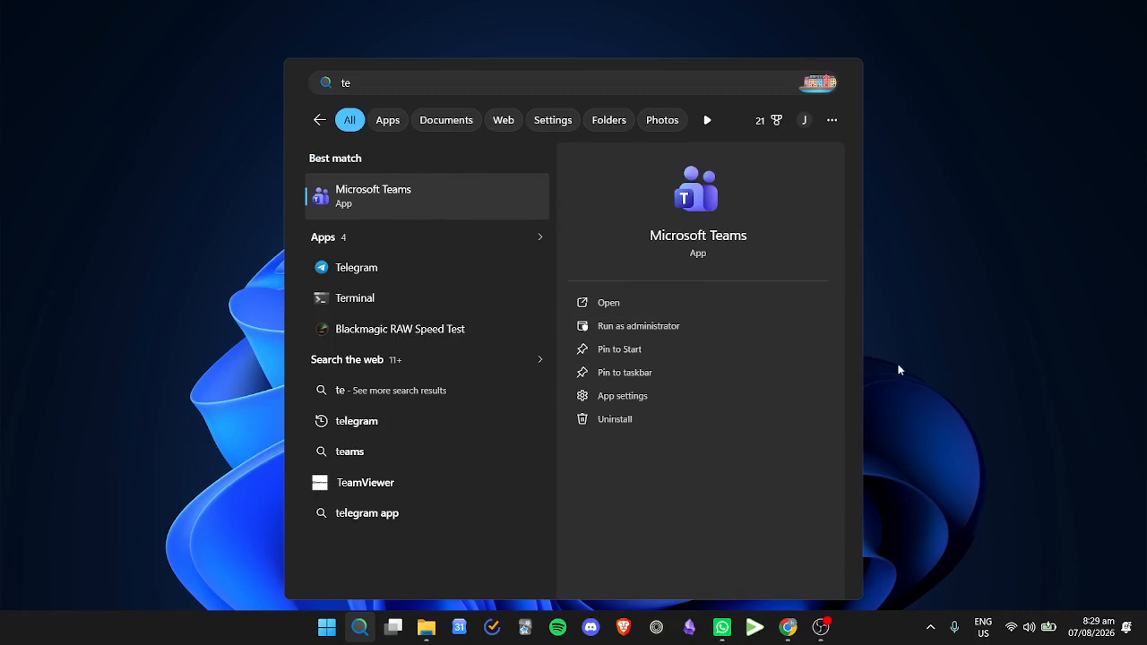
pyautogui.click(453, 208)
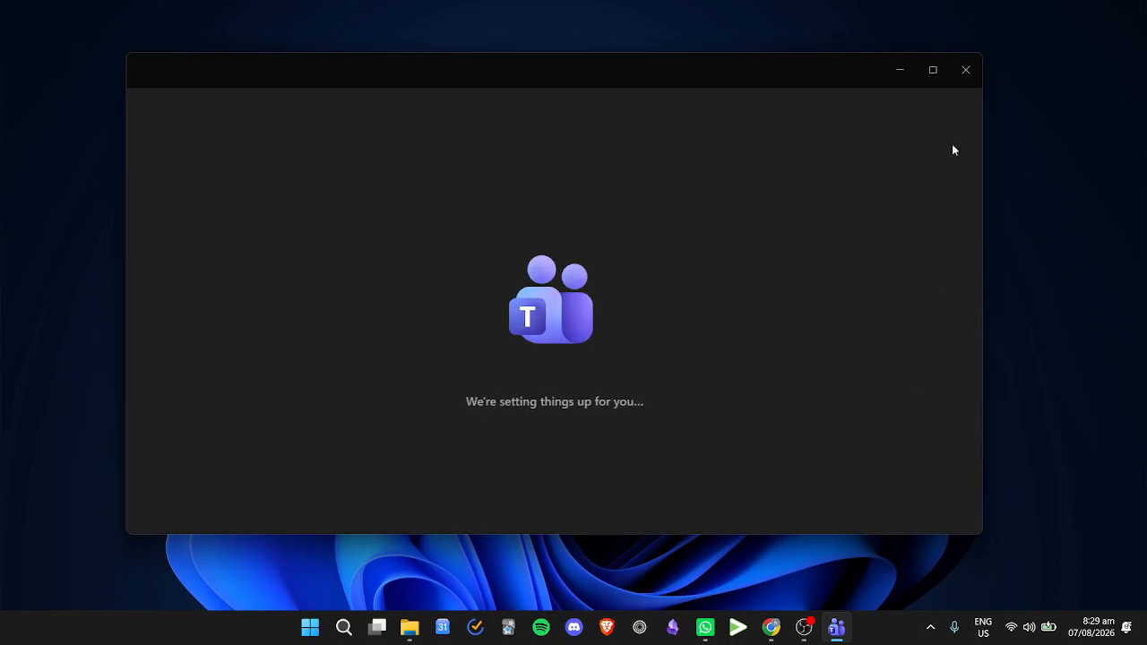
pyautogui.click(902, 71)
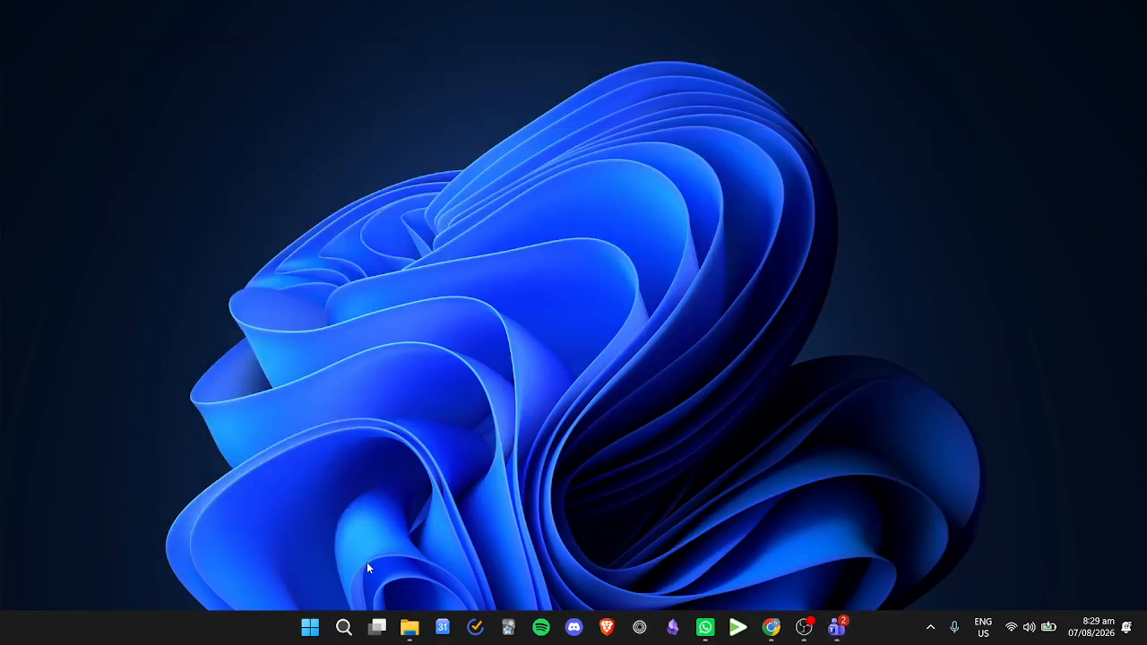
# Step: Open the Run dialog and shorten the prefilled path to %LocalAppData%\Microsoft\
pyautogui.click(343, 626)
pyautogui.write('ru')
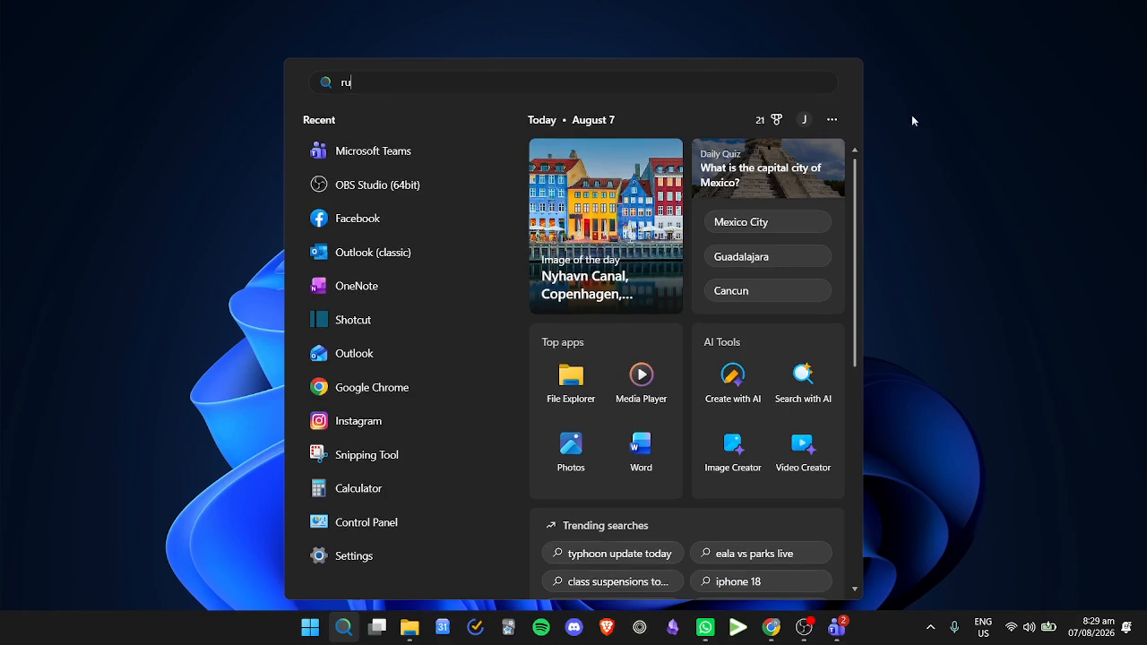
pyautogui.write('n')
pyautogui.click(395, 196)
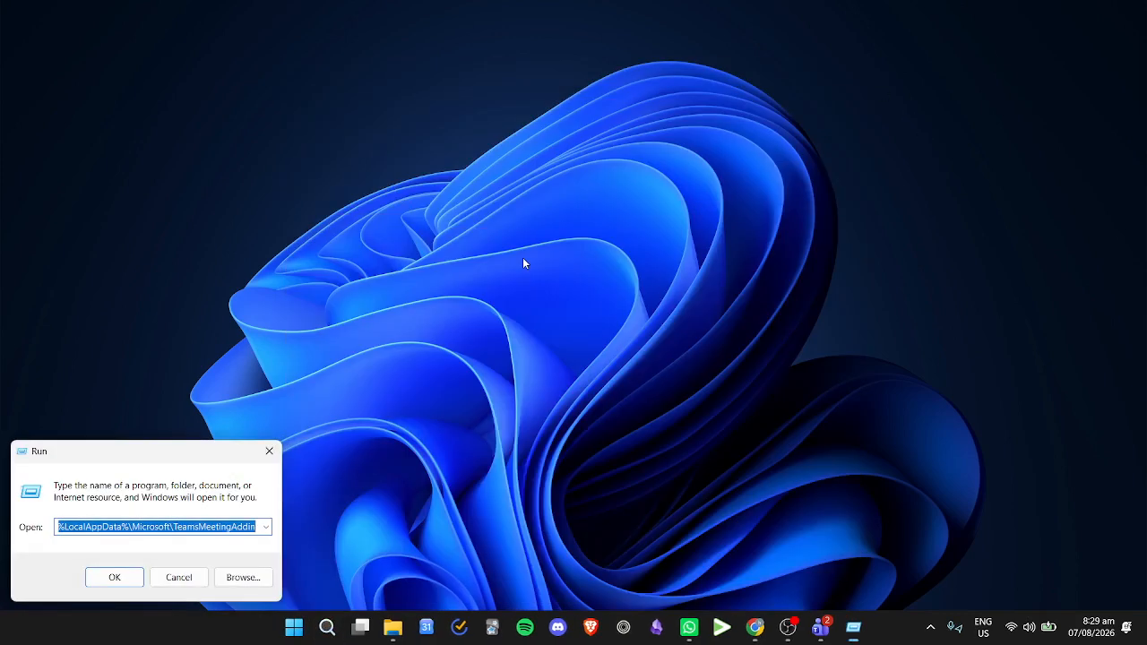
pyautogui.click(192, 529)
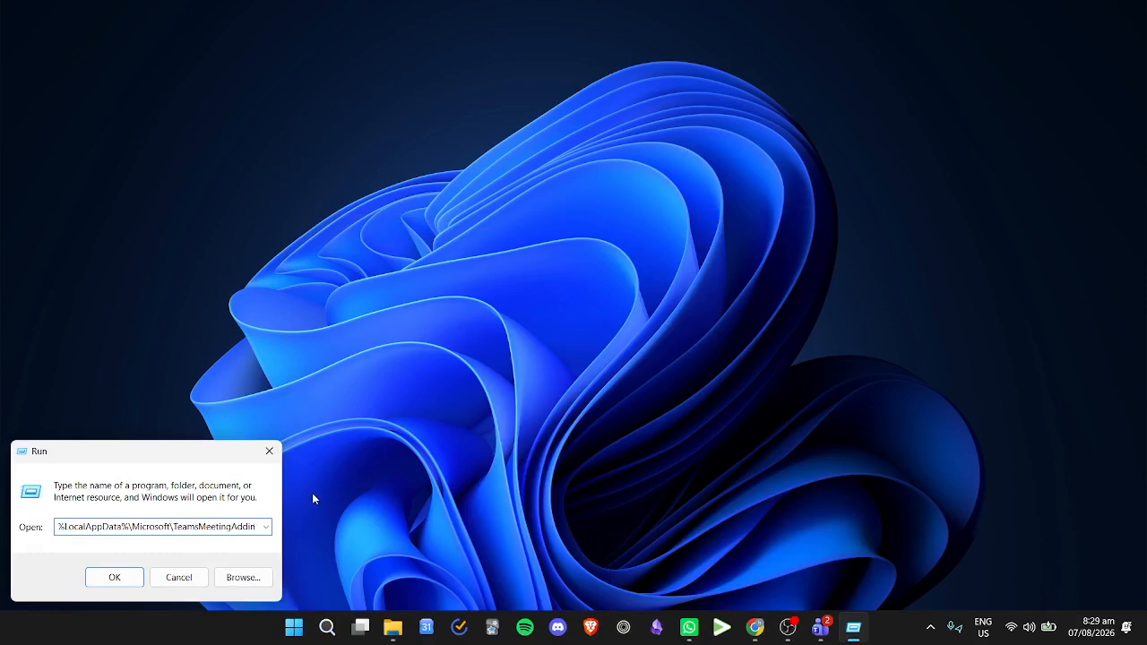
pyautogui.press('End')
pyautogui.press('BackSpace')
pyautogui.press('BackSpace')
pyautogui.press('BackSpace')
pyautogui.press('BackSpace')
pyautogui.press('BackSpace')
pyautogui.press('BackSpace')
pyautogui.press('BackSpace')
pyautogui.press('BackSpace')
pyautogui.press('BackSpace')
pyautogui.press('BackSpace')
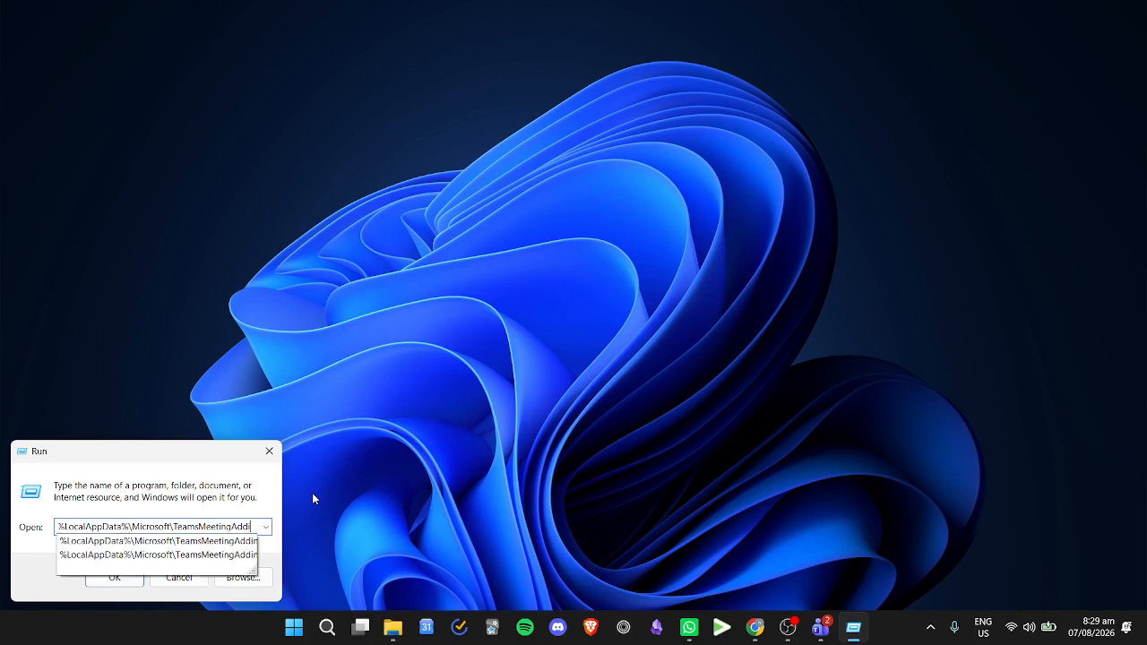
pyautogui.press('BackSpace')
pyautogui.press('BackSpace')
pyautogui.press('BackSpace')
pyautogui.press('BackSpace')
pyautogui.press('BackSpace')
pyautogui.press('BackSpace')
pyautogui.press('BackSpace')
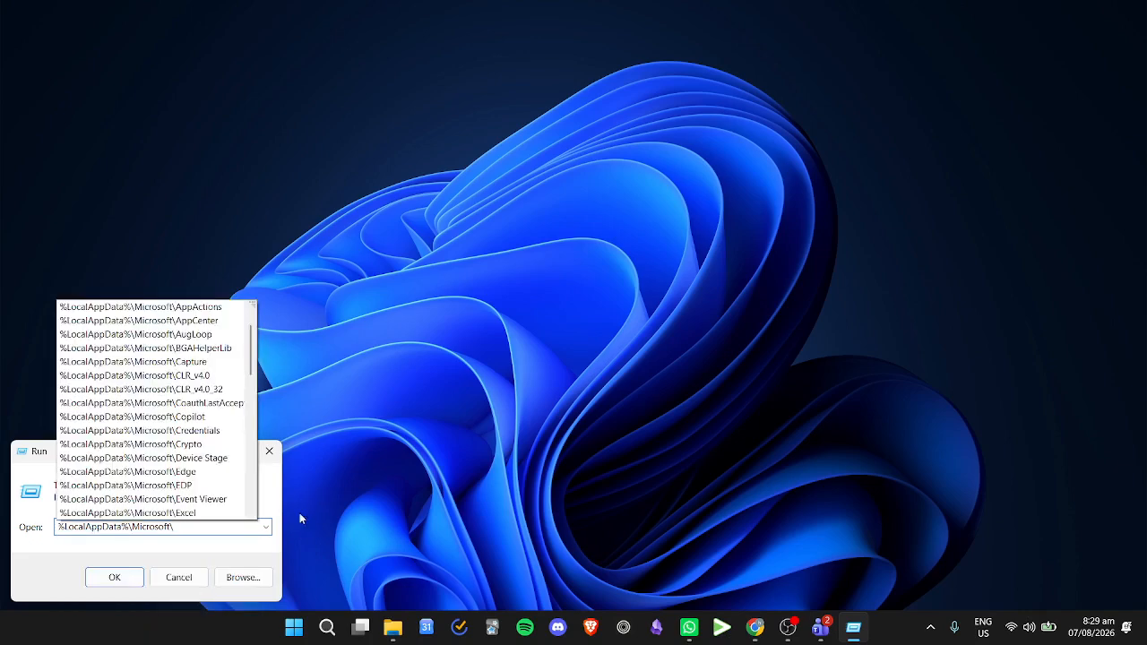
# Step: Complete the path as %LocalAppData%\Microsoft\Teams and open that folder
pyautogui.click(184, 545)
pyautogui.write('+')
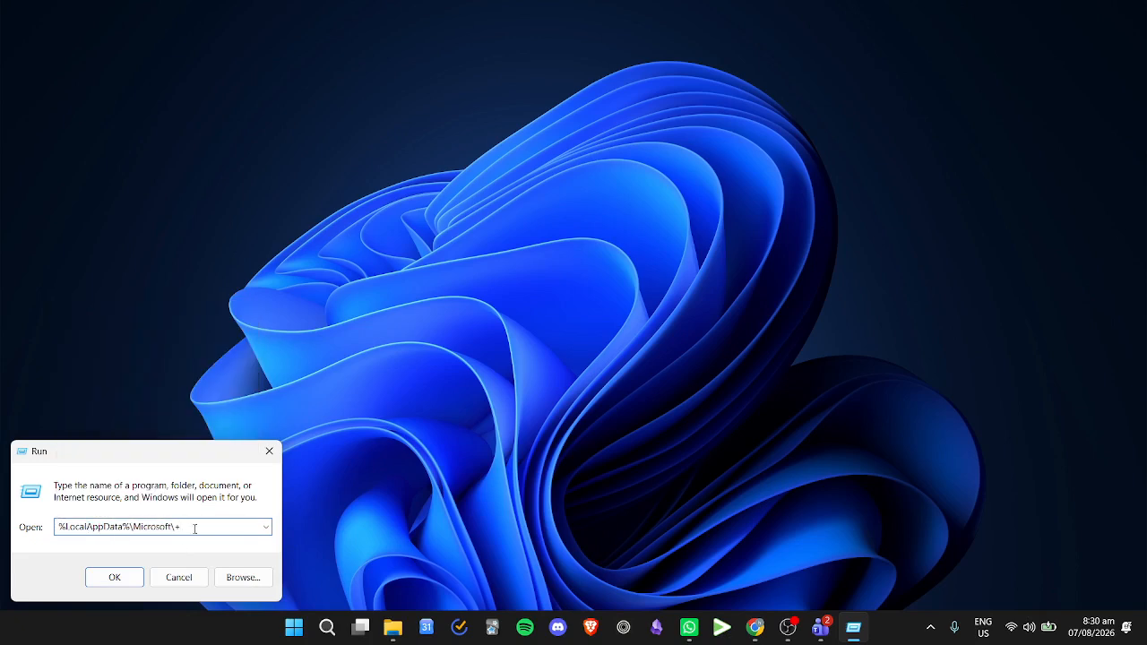
pyautogui.press('BackSpace')
pyautogui.write('T')
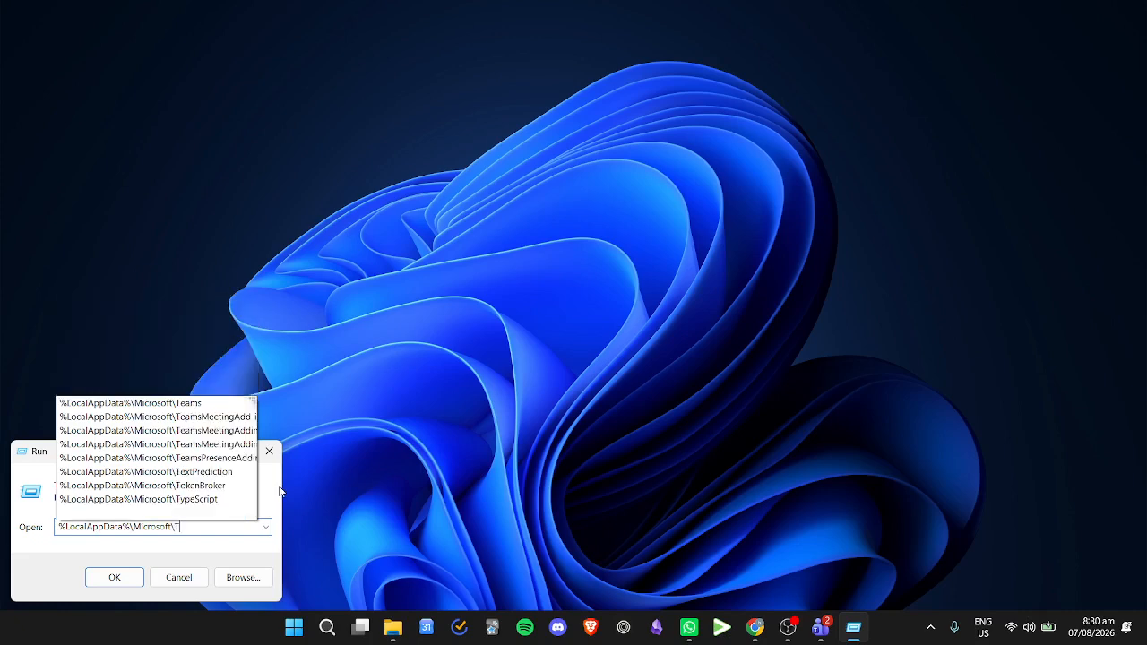
pyautogui.write('ea')
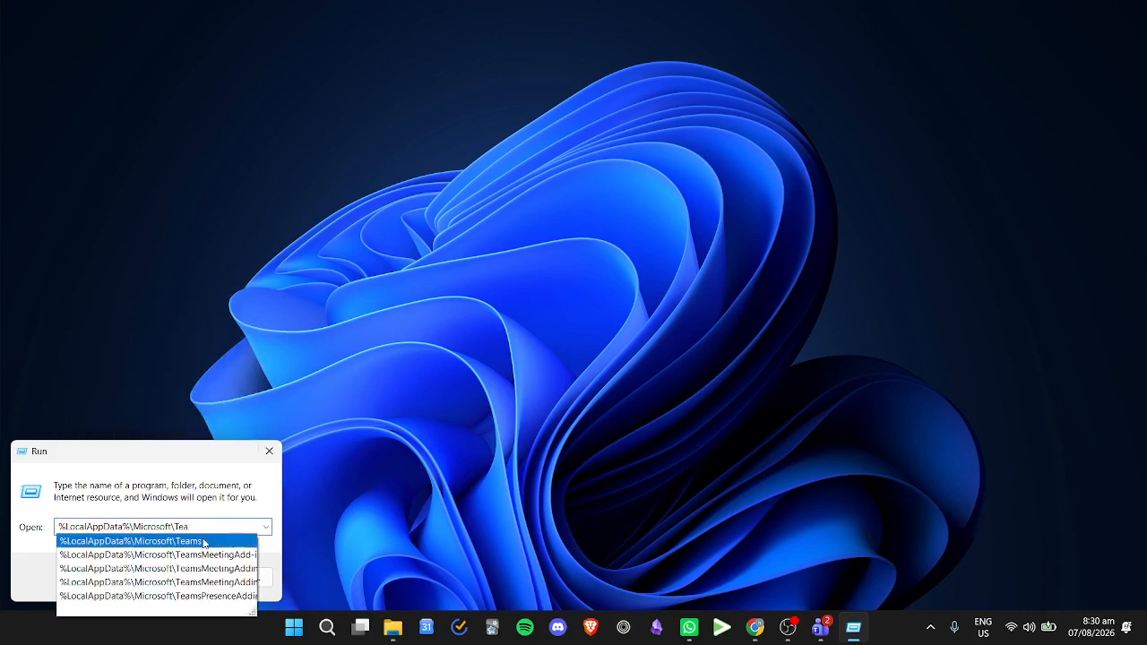
pyautogui.click(204, 543)
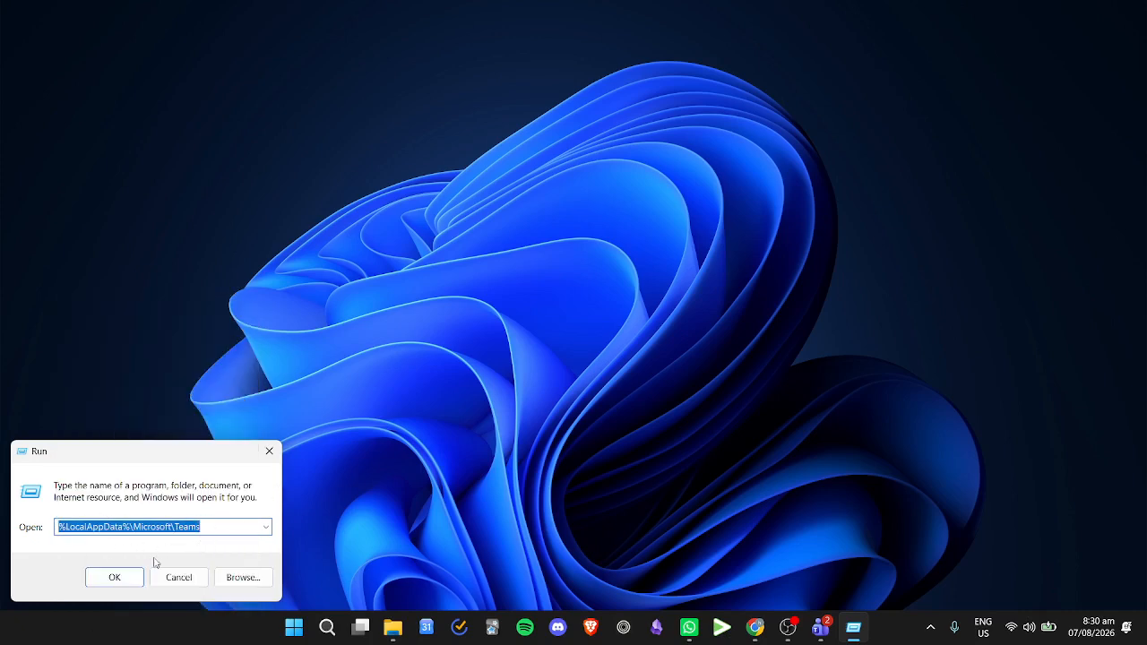
pyautogui.click(125, 579)
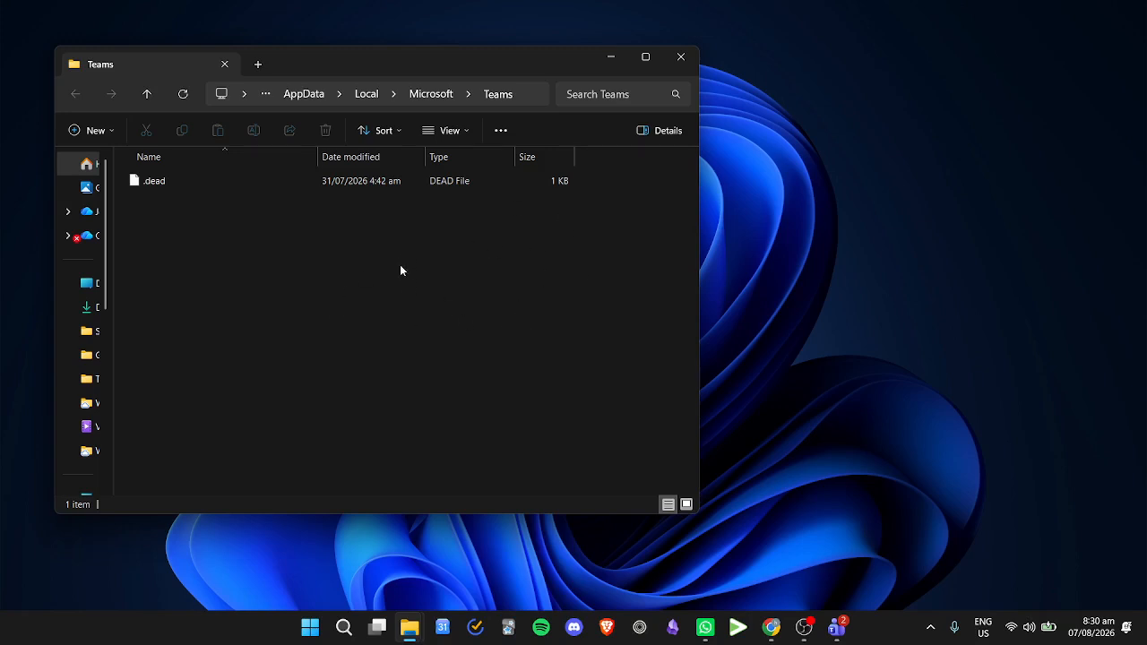
# Step: Select everything in the Teams cache folder, view the available file actions, and close the folder without deleting anything
pyautogui.moveTo(579, 439); pyautogui.dragTo(305, 255)
pyautogui.moveTo(602, 434); pyautogui.dragTo(316, 180)
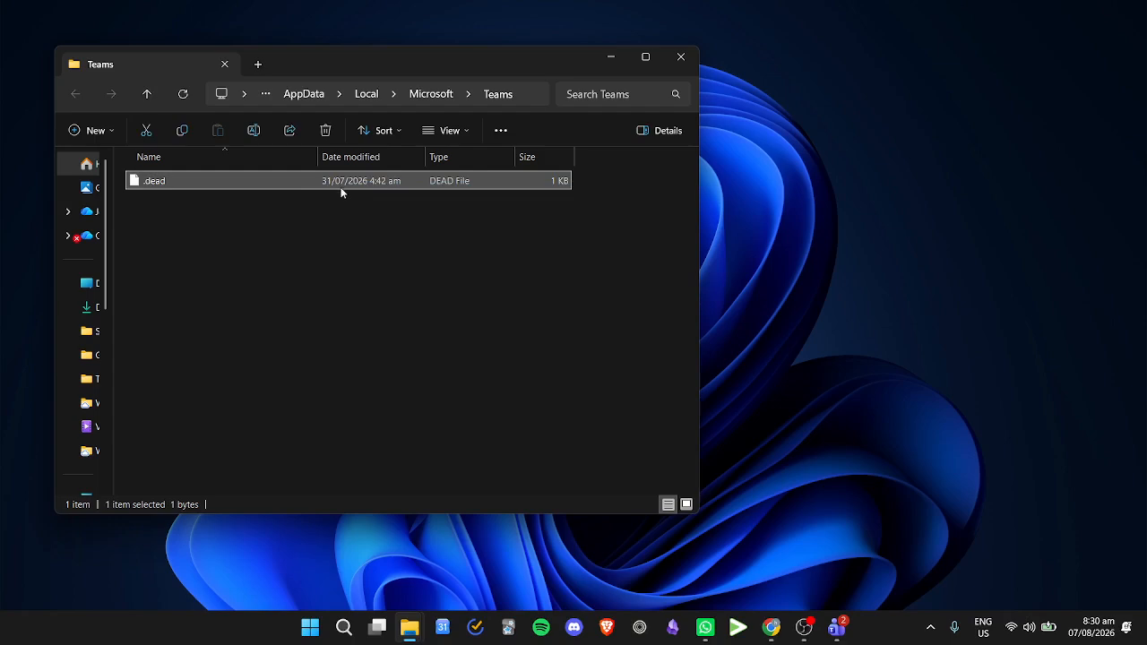
pyautogui.rightClick(340, 188)
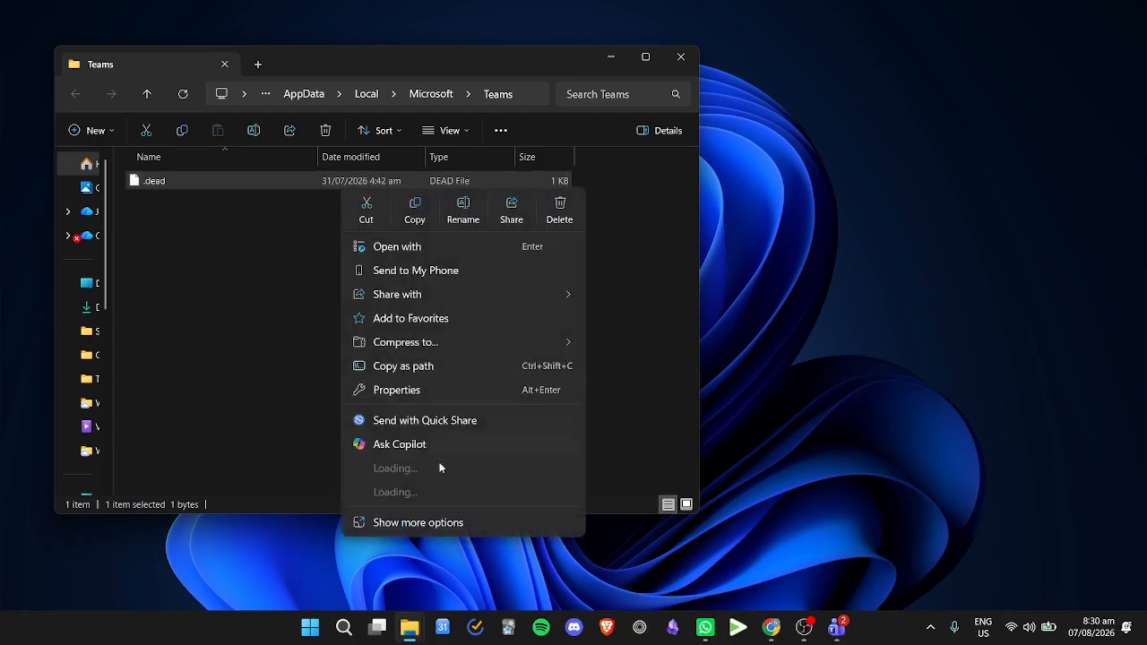
pyautogui.click(662, 256)
pyautogui.click(679, 59)
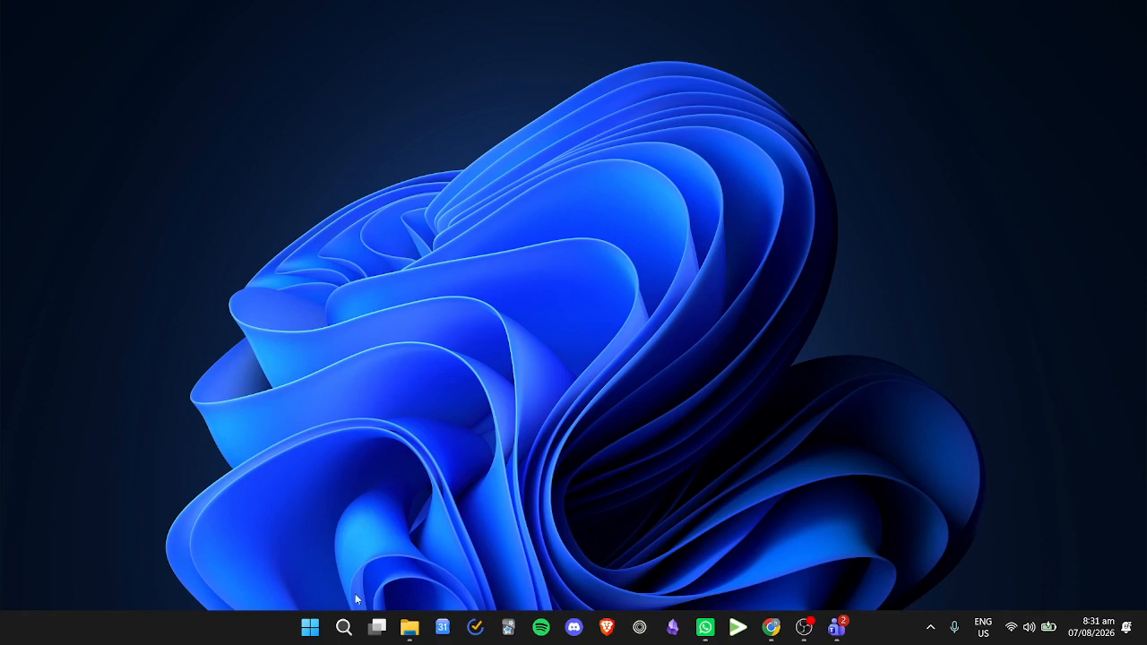
# Step: Open Control Panel's Programs and Features and filter the installed programs by "micro"
pyautogui.click(343, 627)
pyautogui.write('control Panel')
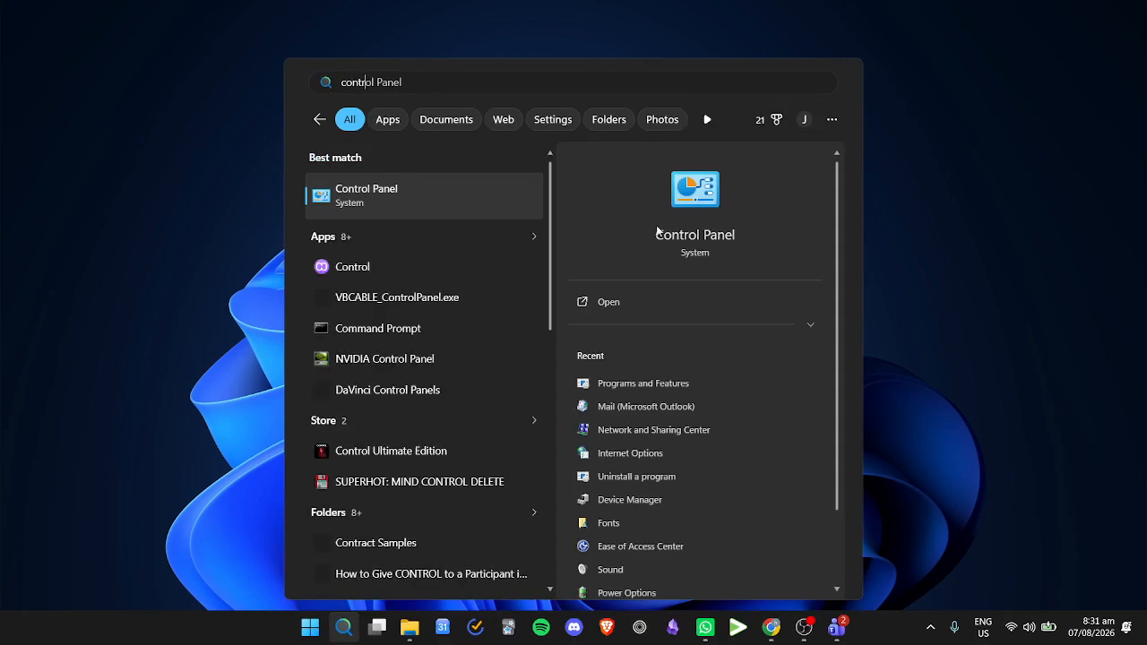
pyautogui.click(478, 195)
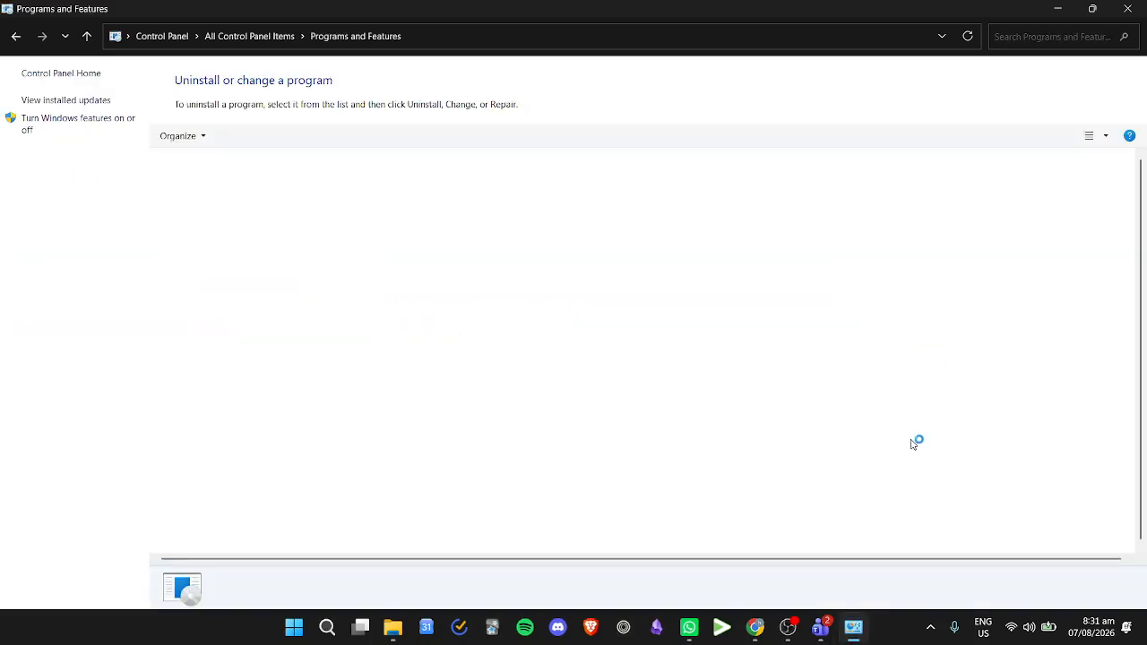
pyautogui.click(1068, 33)
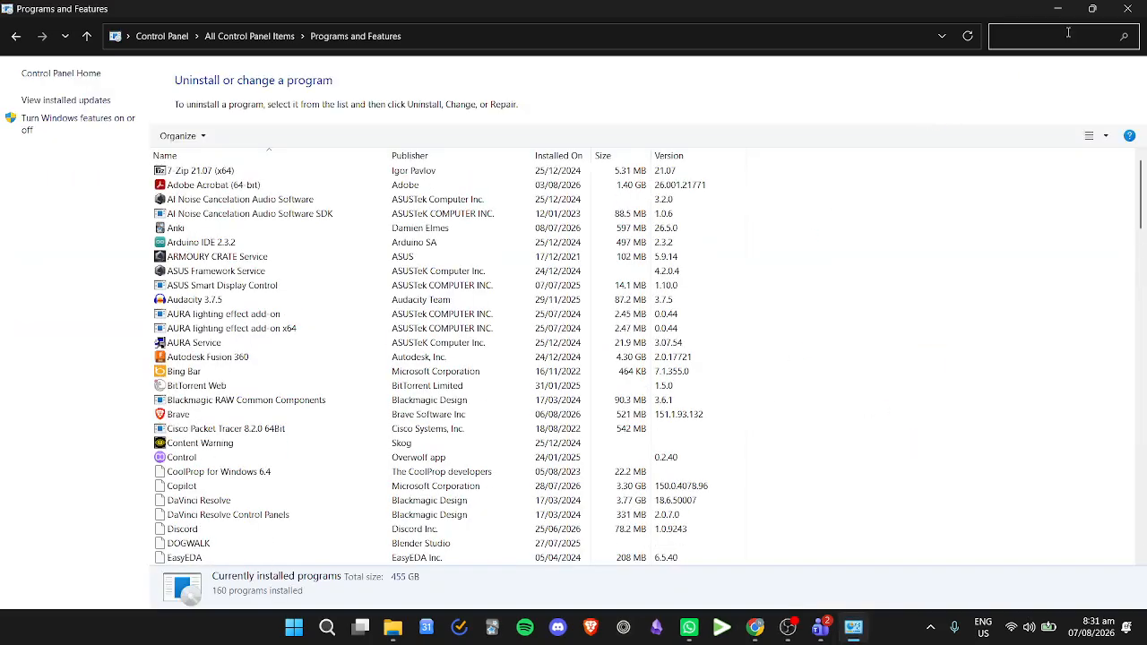
pyautogui.write('micro')
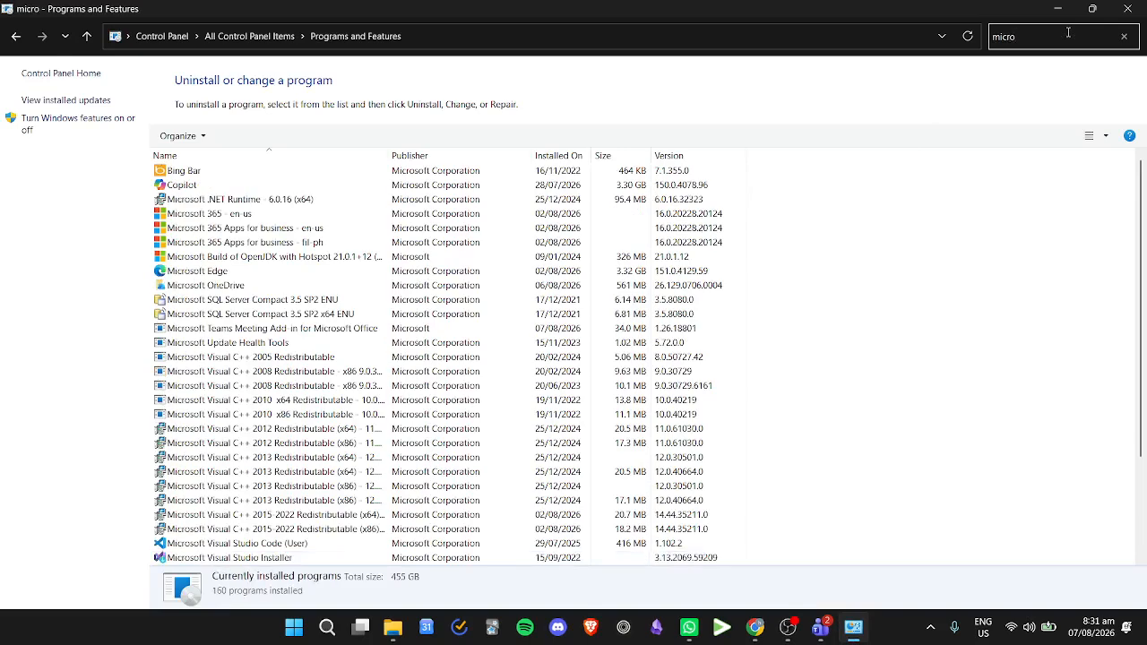
# Step: Open the repair options for Microsoft 365 Apps for business - en-us
pyautogui.click(265, 219)
pyautogui.click(265, 228)
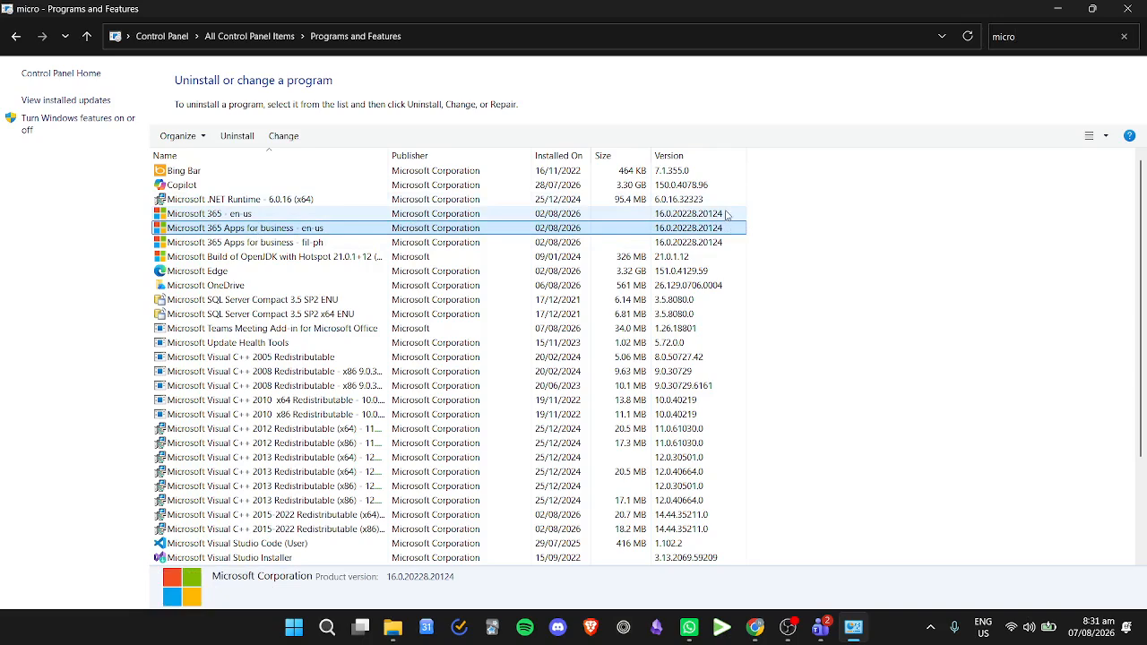
pyautogui.click(240, 215)
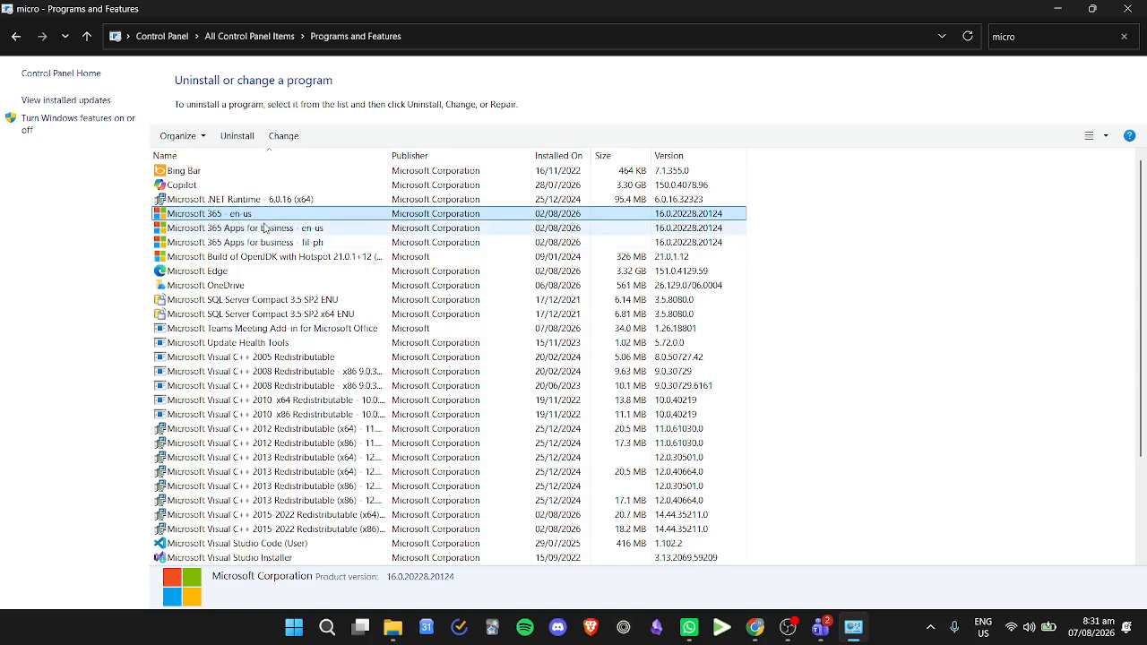
pyautogui.click(265, 228)
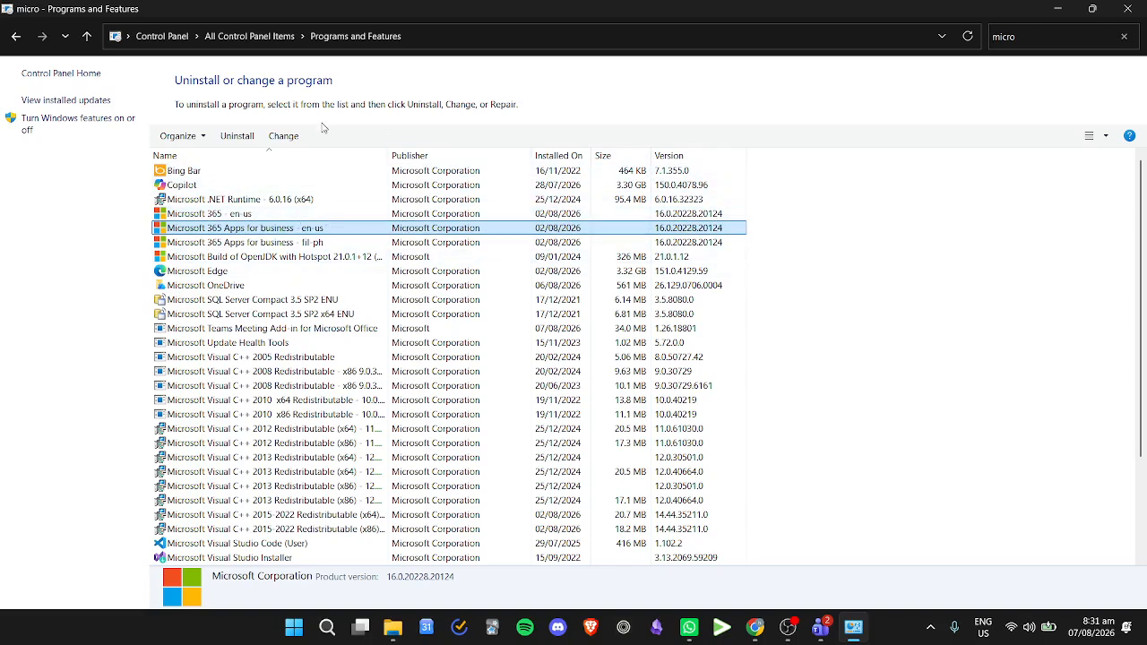
pyautogui.click(283, 135)
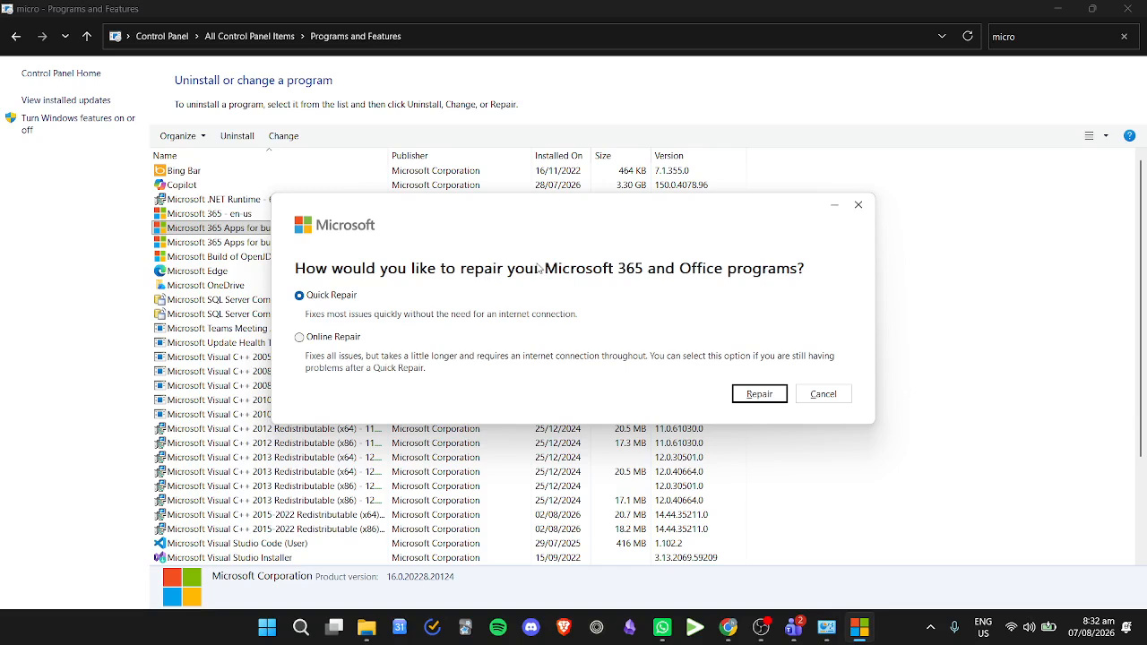
# Step: Compare the Online Repair and Quick Repair options, leaving Quick Repair selected
pyautogui.click(335, 338)
pyautogui.click(347, 296)
pyautogui.click(346, 339)
pyautogui.click(343, 296)
# Step: Quit Microsoft Teams completely and close the Office repair dialog without starting a repair
pyautogui.click(933, 627)
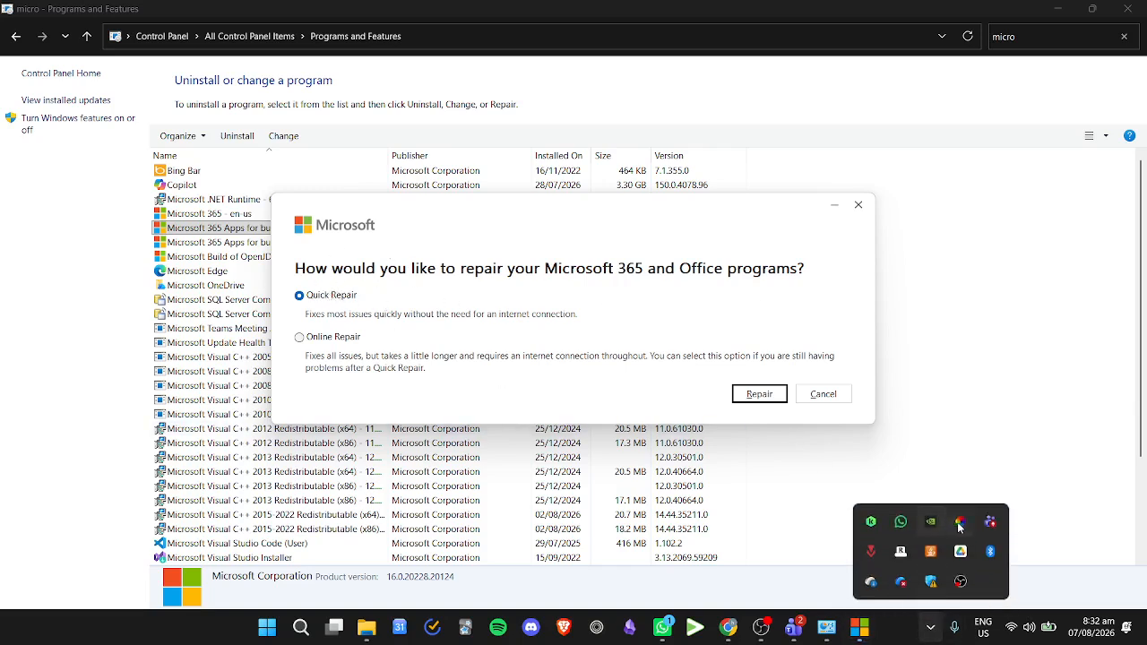
pyautogui.rightClick(990, 522)
pyautogui.click(1010, 509)
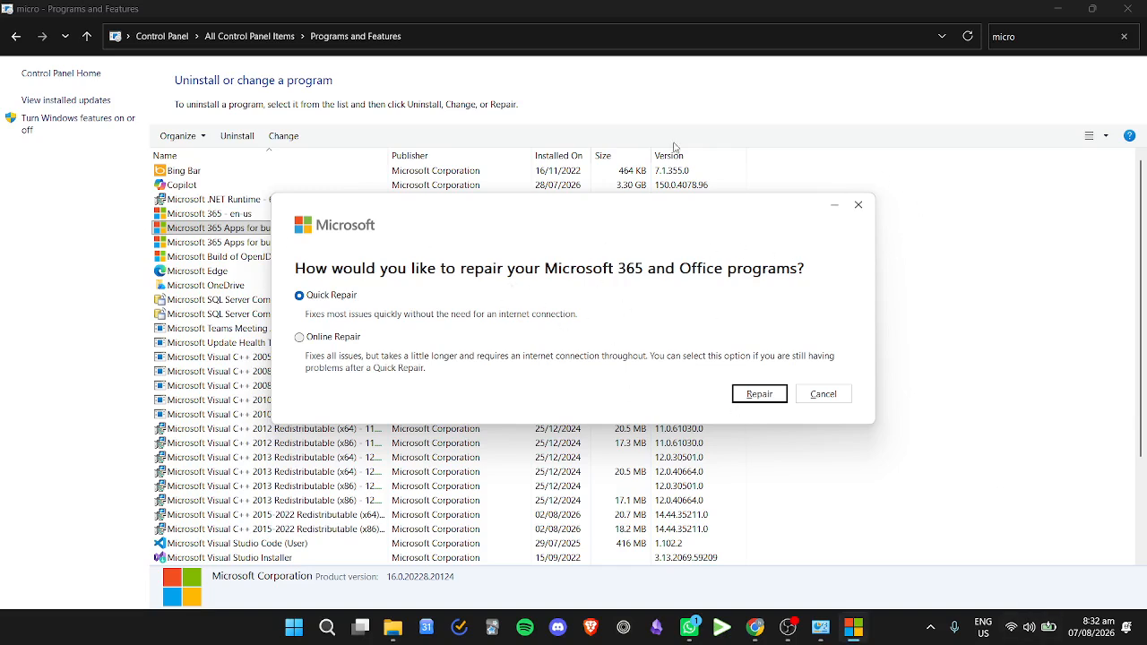
pyautogui.click(859, 205)
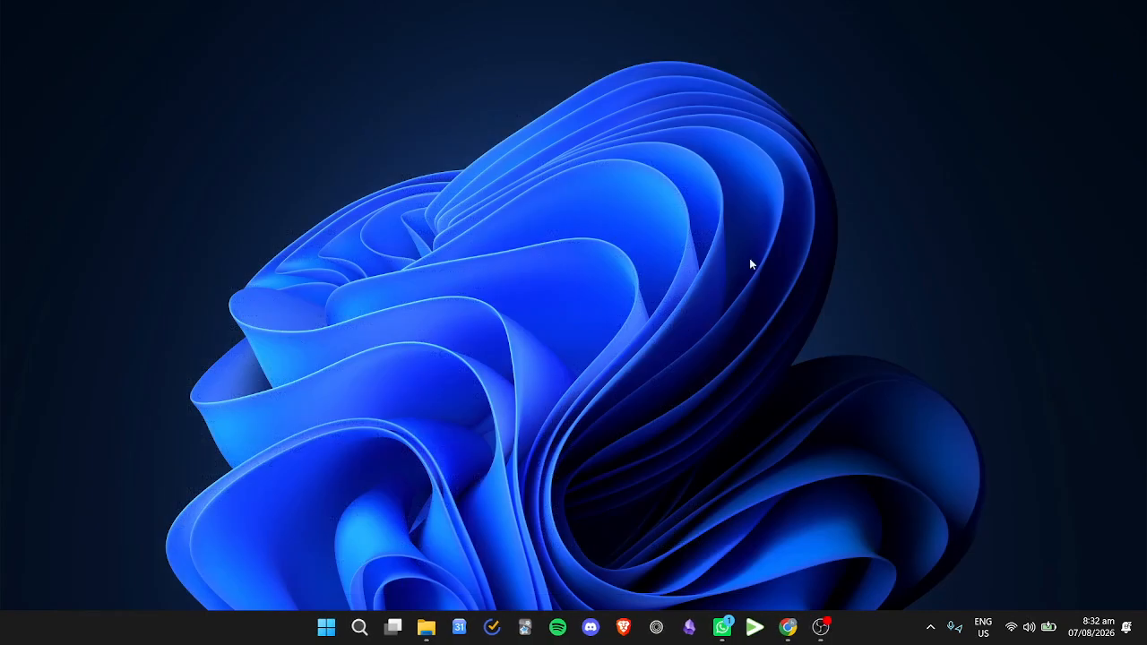